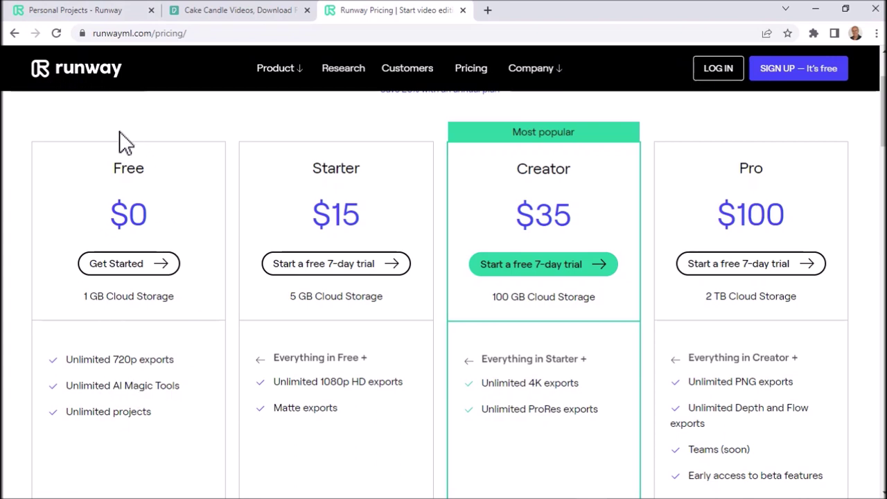
Switch to the Runway projects page and create a new Green Screen project
{"action": "left_click", "coordinate": [108, 18]}
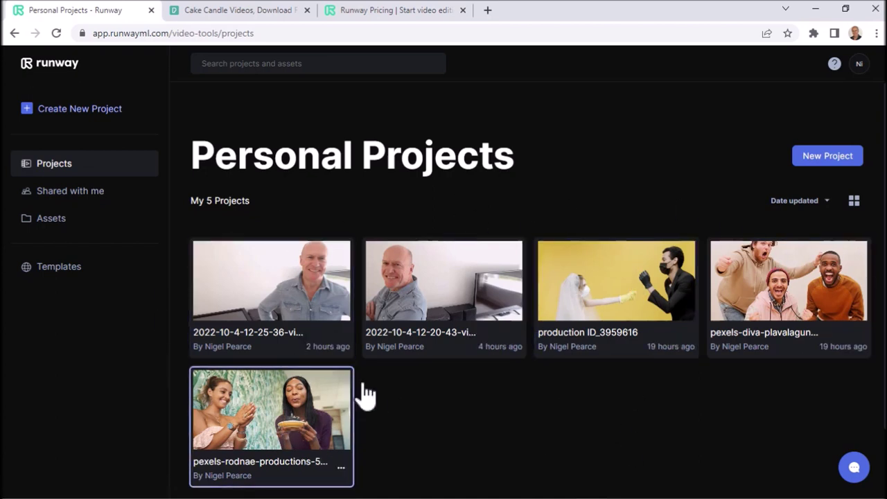
{"action": "left_click", "coordinate": [81, 112]}
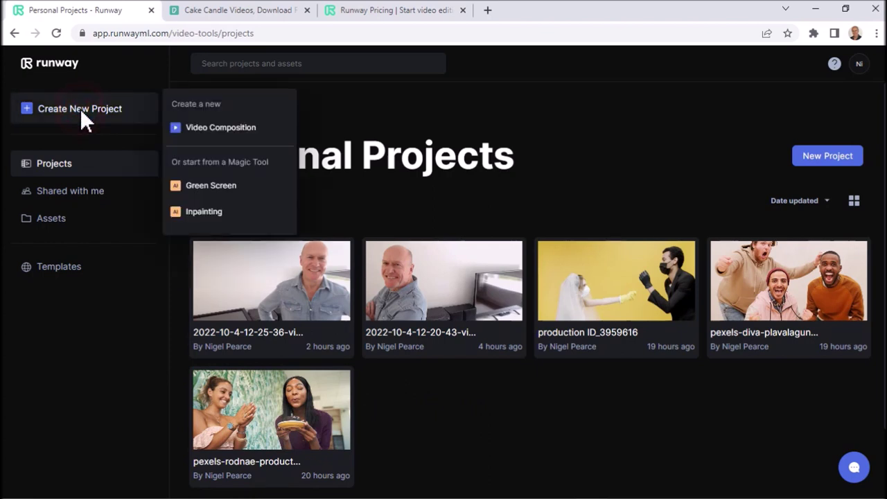
{"action": "left_click", "coordinate": [211, 186]}
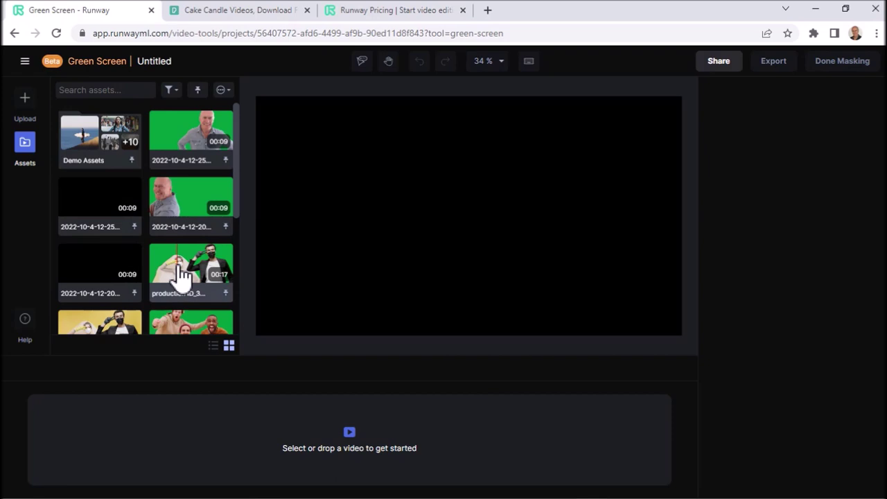
Look at the source video files in the local augreality2 folder and return to the Green Screen project
{"action": "key", "text": "alt+Tab"}
{"action": "key", "text": "alt+Tab"}
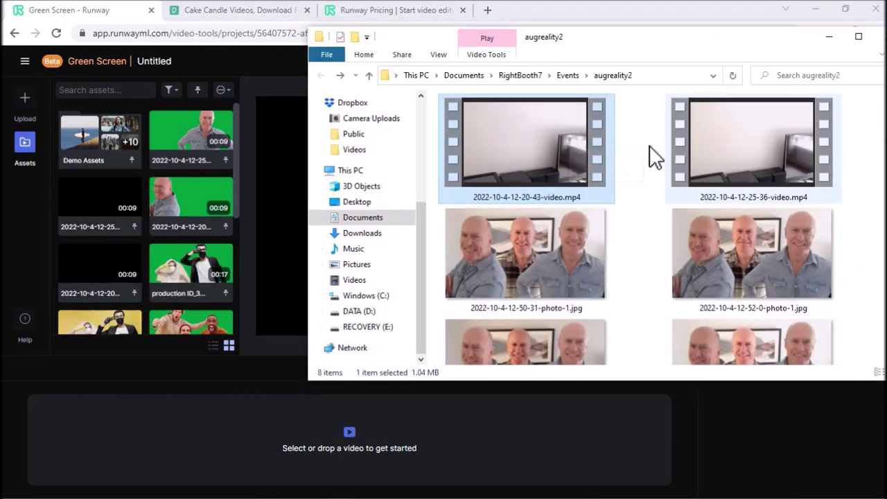
{"action": "left_click_drag", "start_coordinate": [555, 134], "coordinate": [187, 229]}
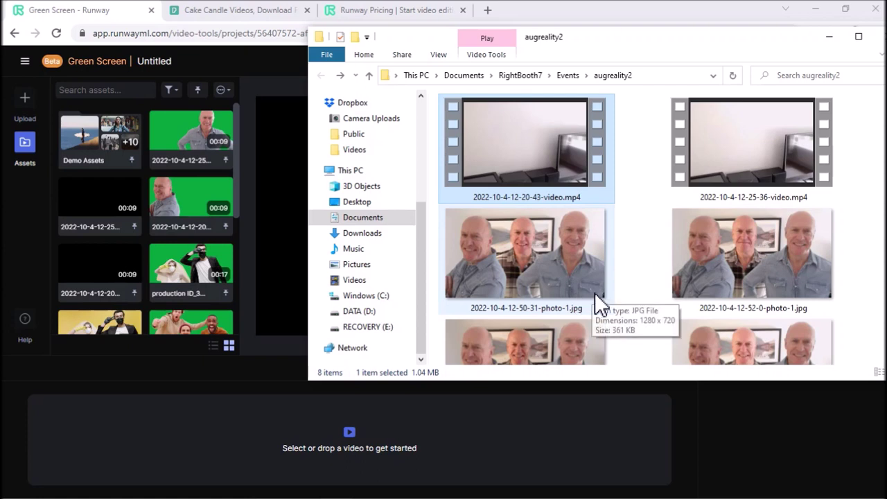
{"action": "left_click", "coordinate": [644, 15]}
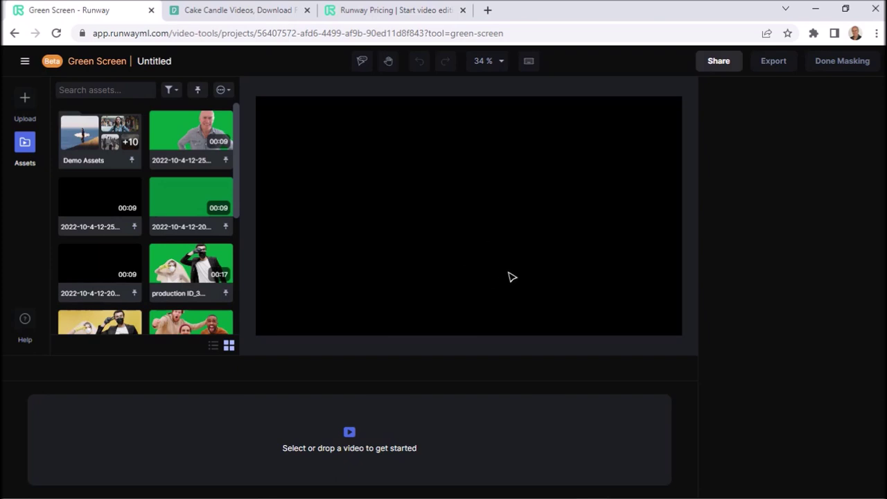
{"action": "left_click_drag", "start_coordinate": [100, 206], "coordinate": [417, 200]}
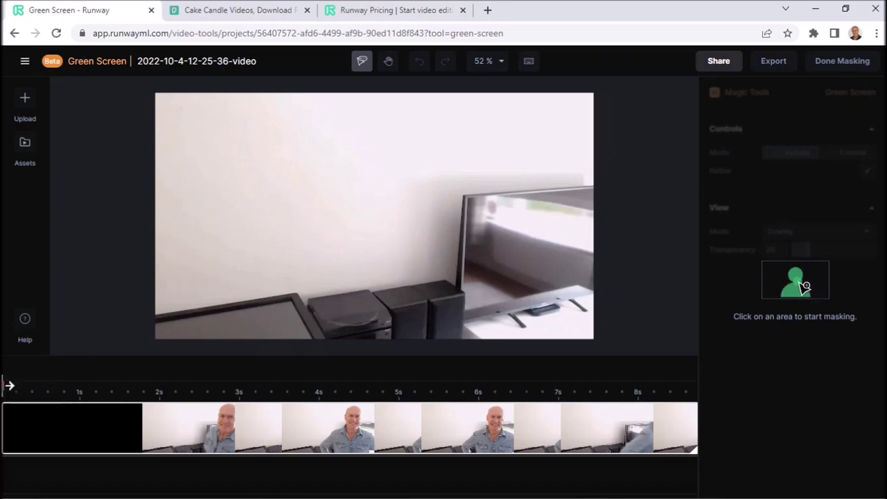
{"action": "left_click_drag", "start_coordinate": [9, 385], "coordinate": [220, 375]}
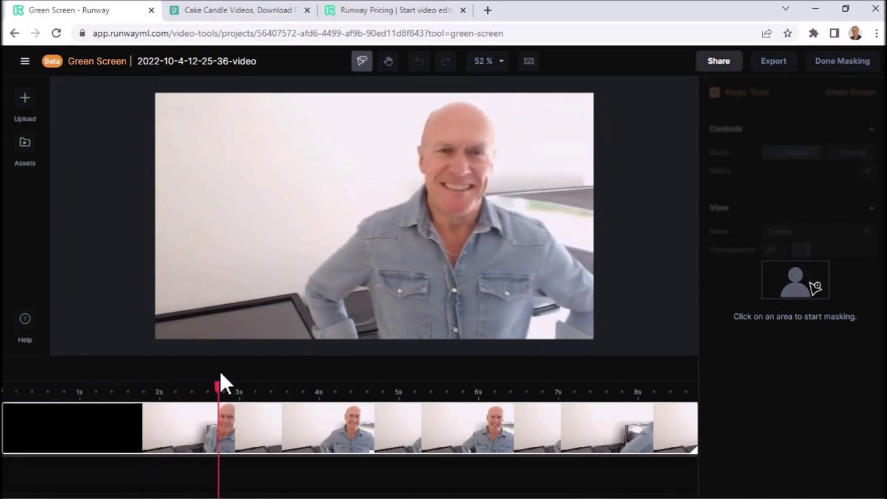
{"action": "left_click", "coordinate": [469, 126]}
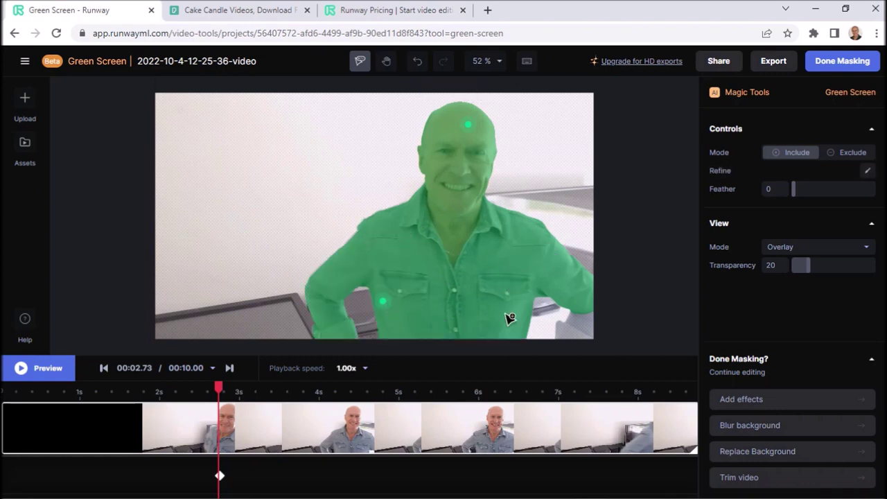
{"action": "left_click", "coordinate": [572, 332]}
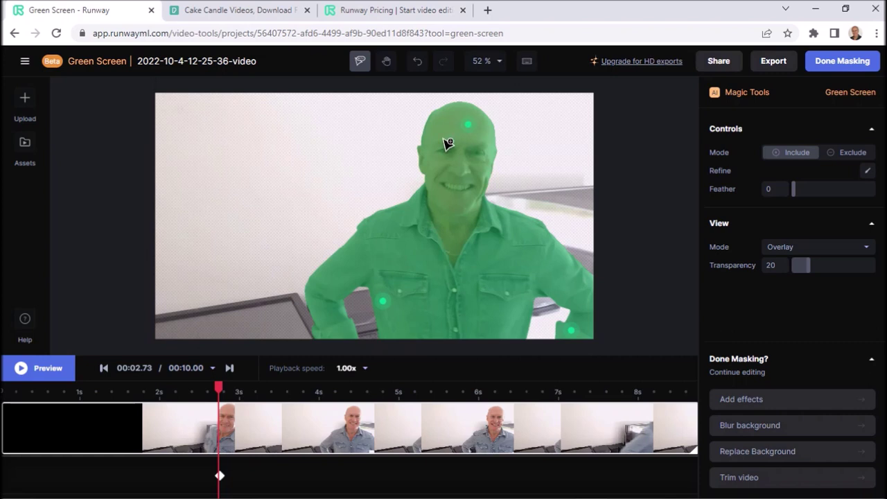
Preview the man's mask, finish masking, and play the composition from the start
{"action": "left_click", "coordinate": [20, 371]}
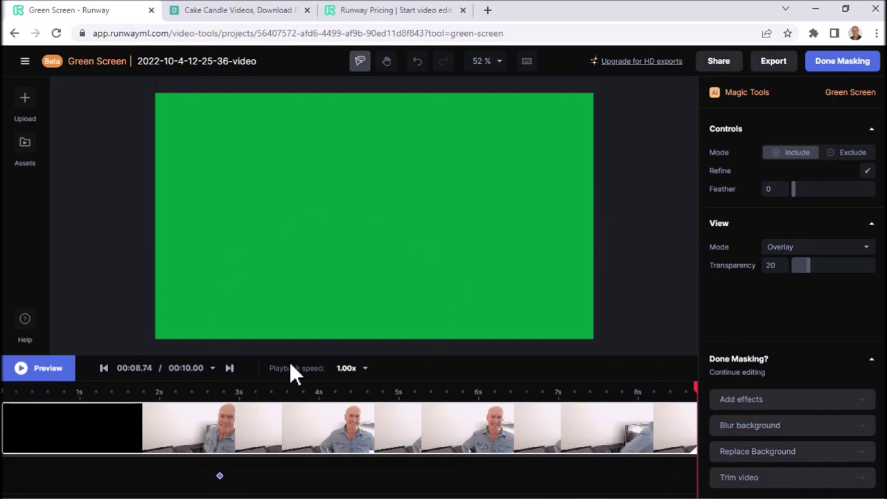
{"action": "left_click", "coordinate": [859, 64]}
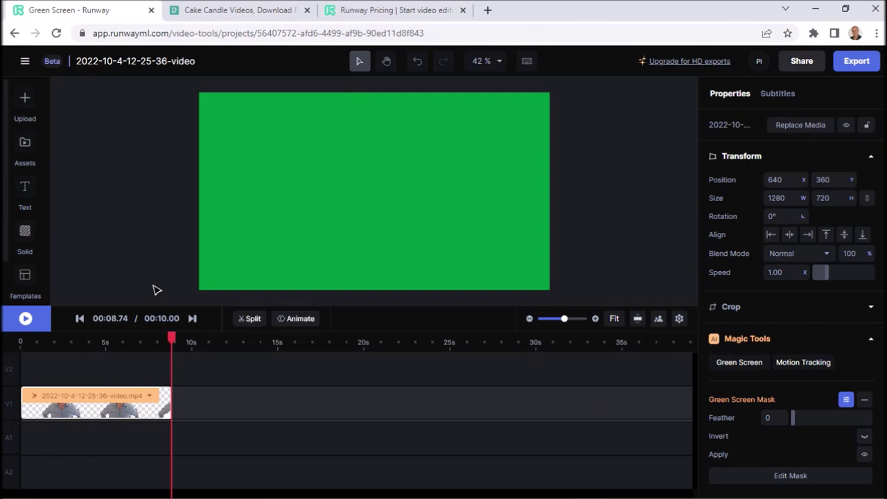
{"action": "left_click_drag", "start_coordinate": [171, 338], "coordinate": [14, 393]}
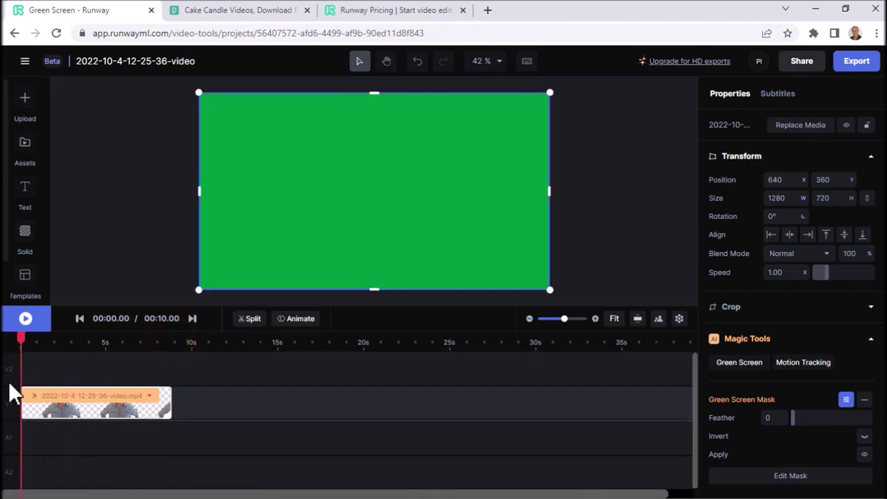
{"action": "left_click", "coordinate": [23, 320]}
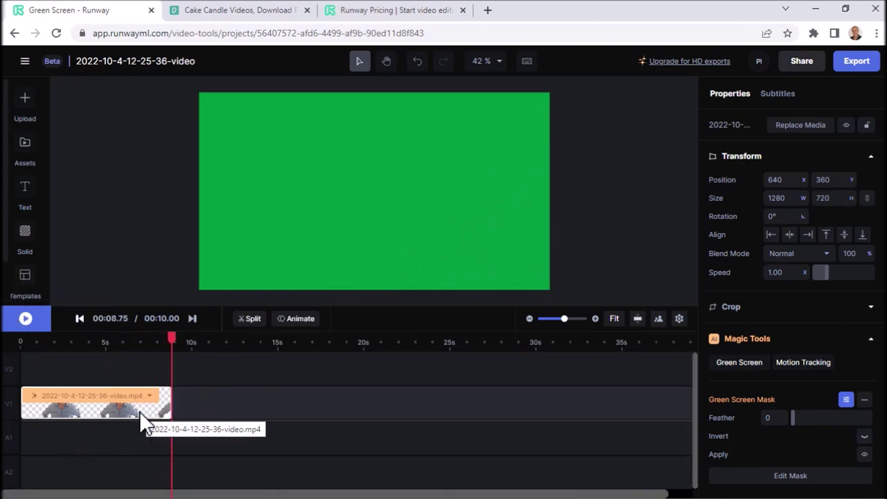
Check the video export options without exporting, and return to the projects list
{"action": "left_click", "coordinate": [858, 63]}
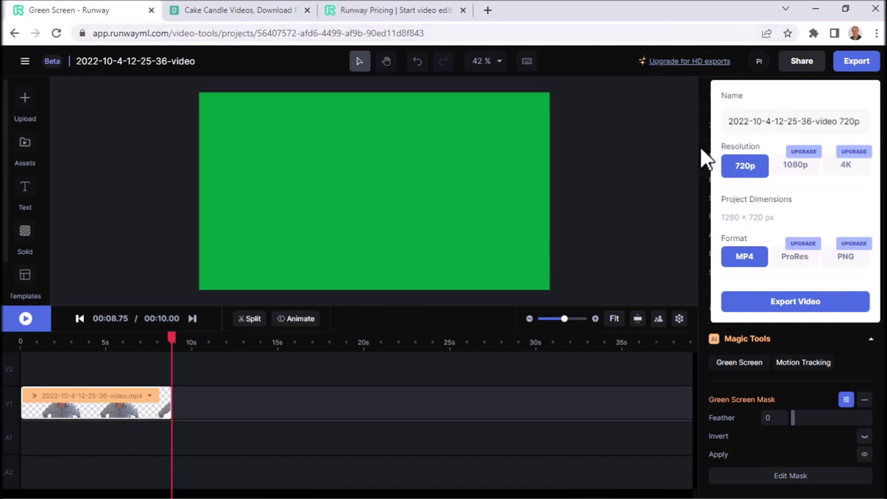
{"action": "left_click", "coordinate": [654, 119]}
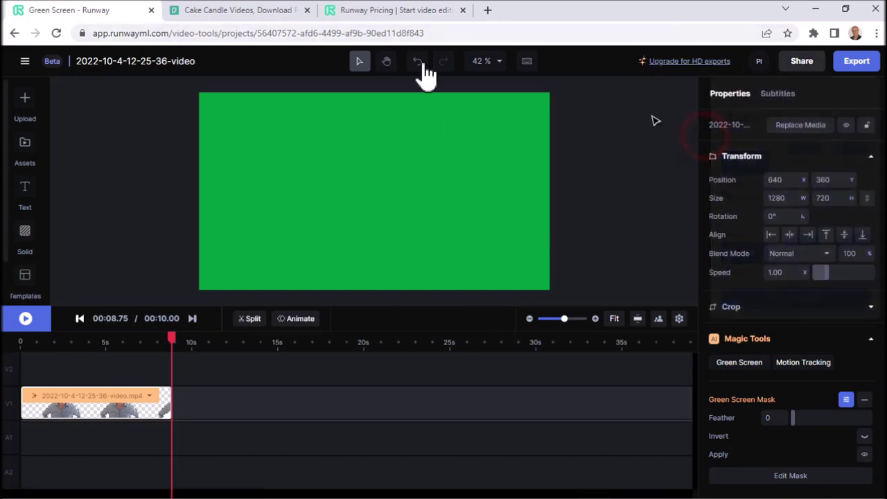
{"action": "left_click", "coordinate": [24, 61]}
{"action": "left_click", "coordinate": [57, 84]}
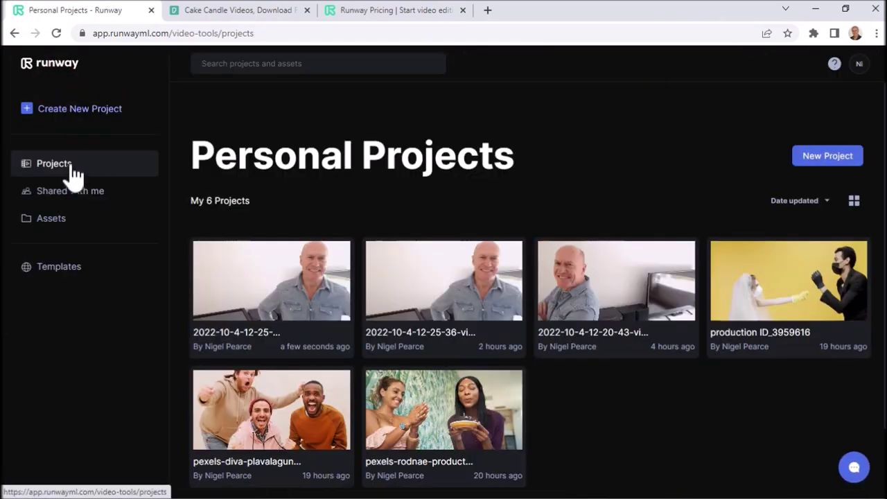
Create another Green Screen project and load the original pexels-rodnae-productions clip of two women with a candle cake
{"action": "left_click", "coordinate": [75, 120]}
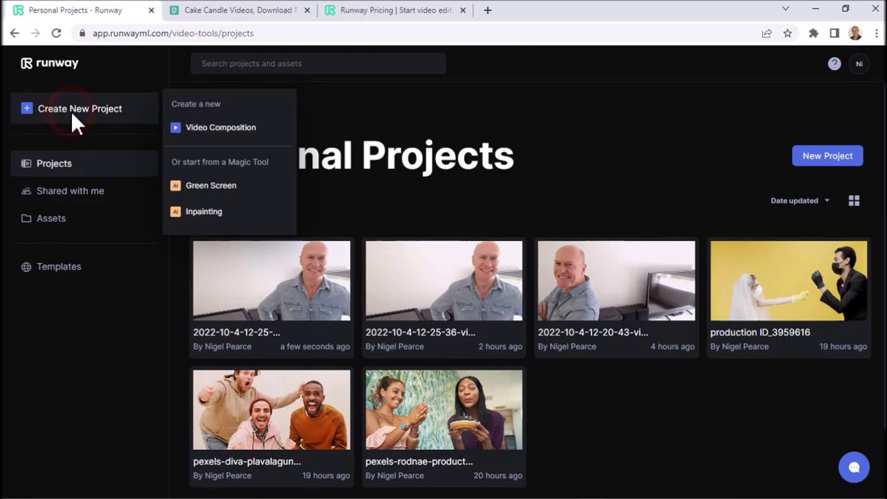
{"action": "left_click", "coordinate": [225, 190]}
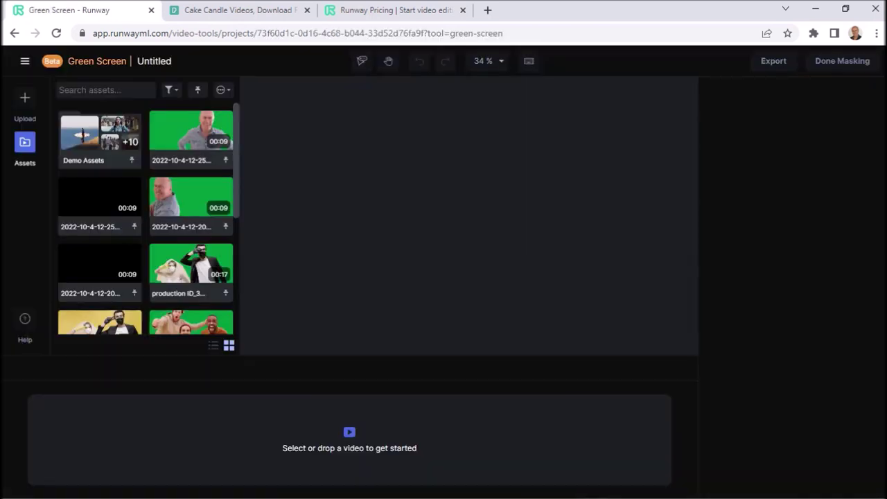
{"action": "left_click_drag", "start_coordinate": [237, 169], "coordinate": [238, 285]}
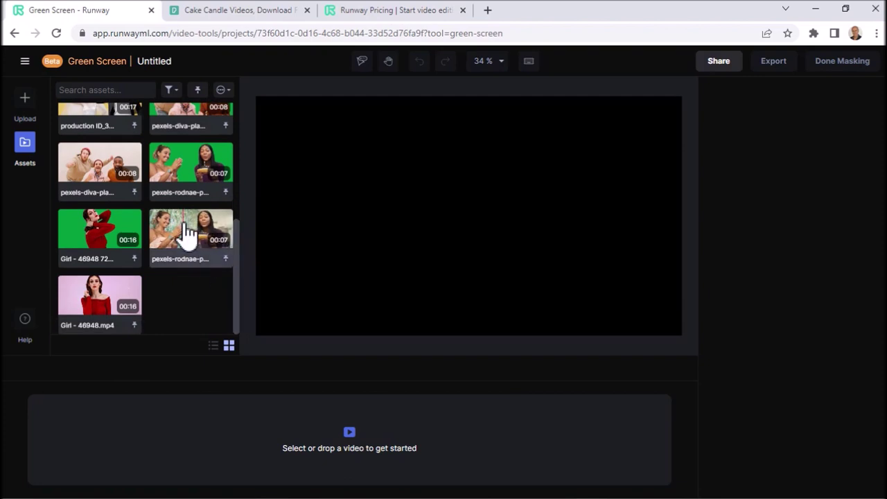
{"action": "left_click_drag", "start_coordinate": [197, 241], "coordinate": [409, 212]}
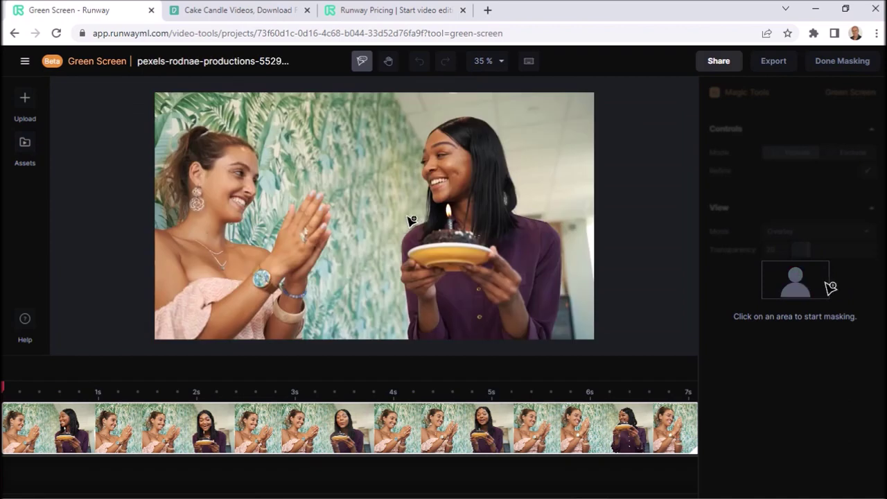
Mask both women and the candle cake with include points, and finish masking after previewing the result
{"action": "left_click", "coordinate": [464, 142]}
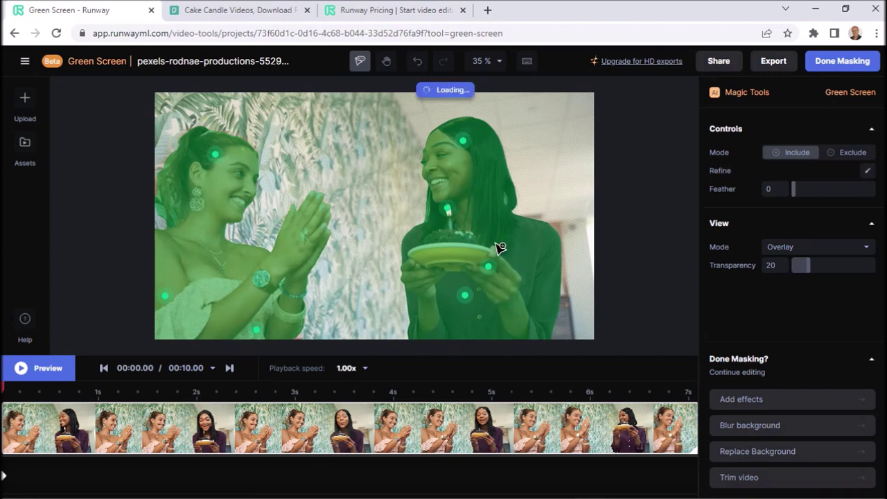
{"action": "left_click", "coordinate": [36, 373]}
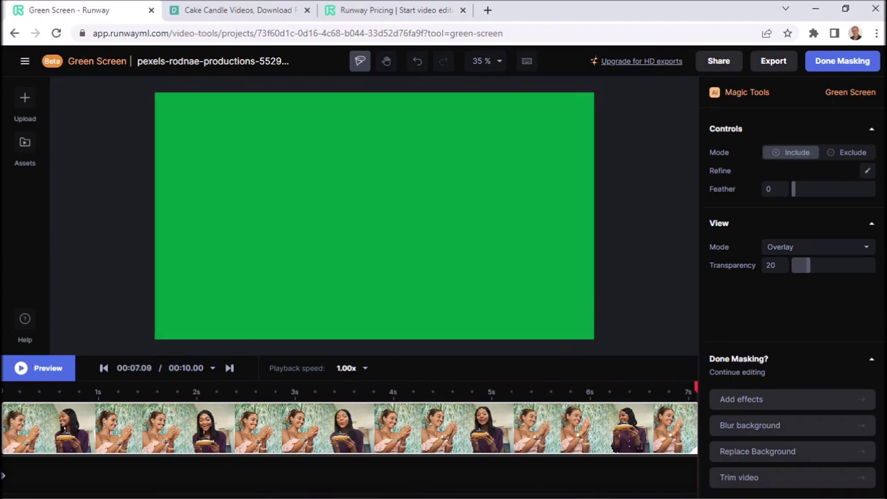
{"action": "left_click", "coordinate": [846, 66]}
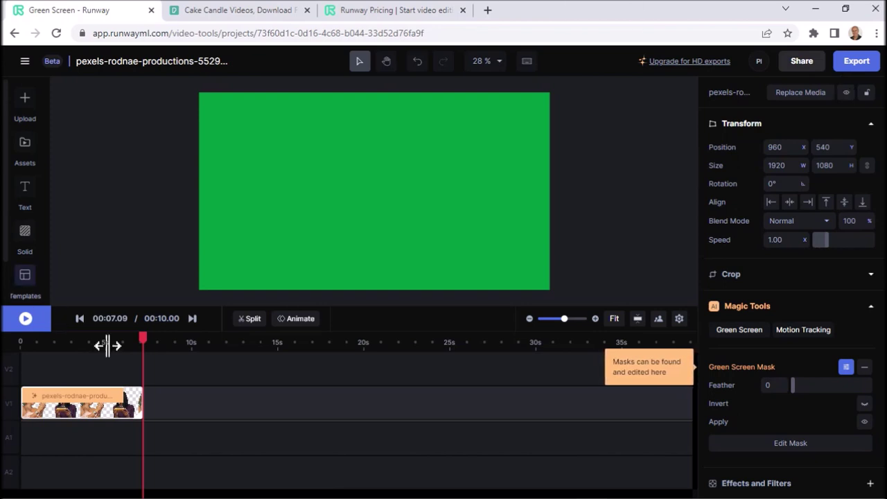
Play the two women's green-screen composition from the start and open the export options
{"action": "left_click_drag", "start_coordinate": [143, 337], "coordinate": [7, 374]}
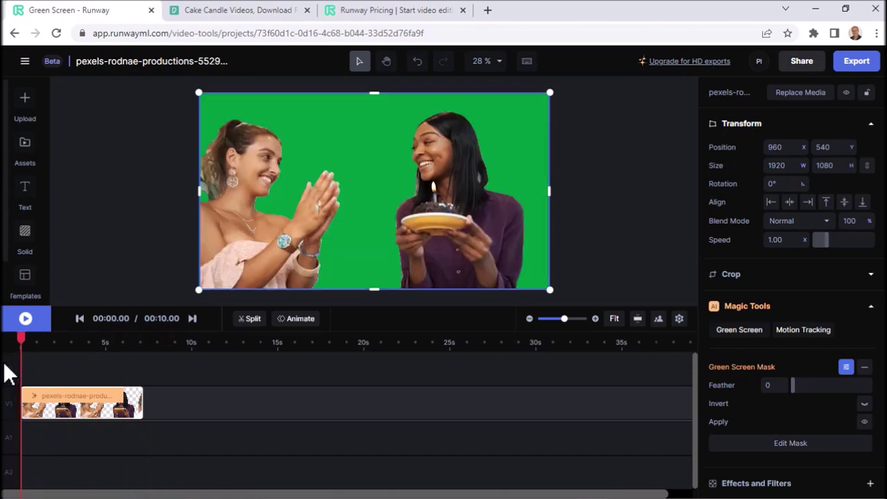
{"action": "left_click", "coordinate": [25, 321]}
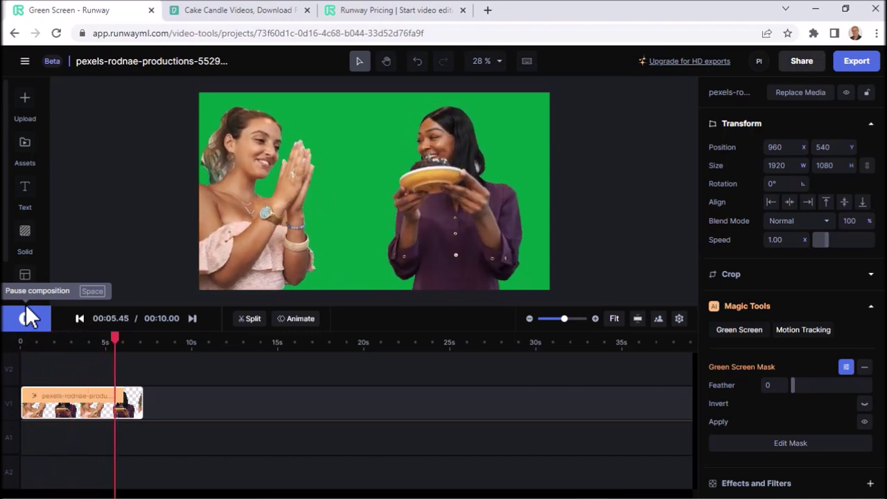
{"action": "left_click", "coordinate": [28, 317]}
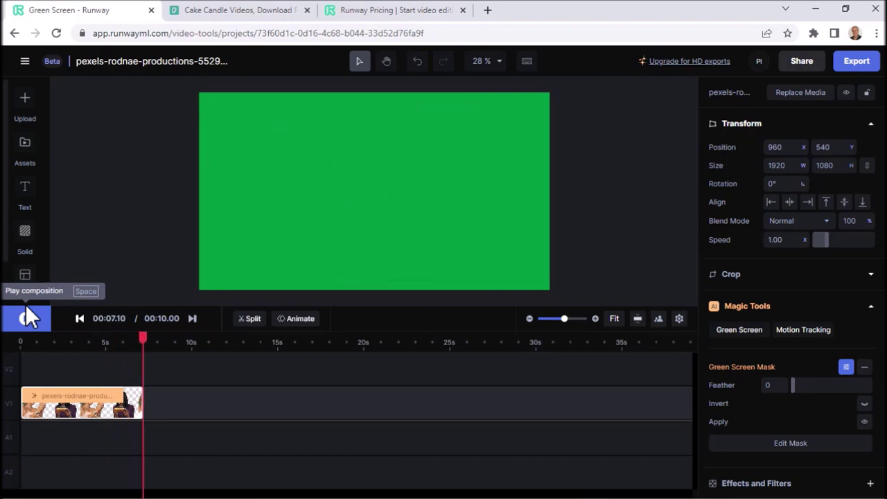
{"action": "left_click", "coordinate": [875, 64]}
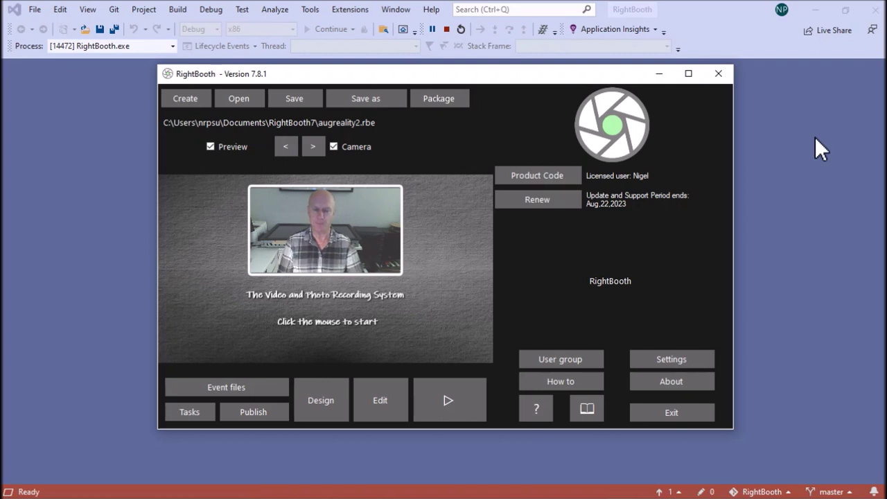
Switch to the GreenVideos folder in File Explorer and examine the green-screen videos, including nigel1.mp4, nigel2.mp4 and the candle clip
{"action": "key", "text": "alt+Tab"}
{"action": "key", "text": "alt+Tab"}
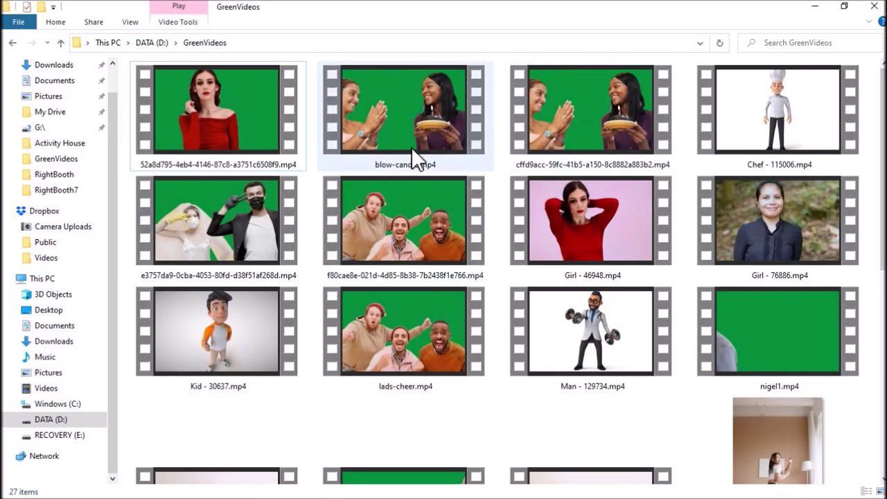
{"action": "scroll", "coordinate": [712, 194], "scroll_direction": "down", "scroll_amount": 3}
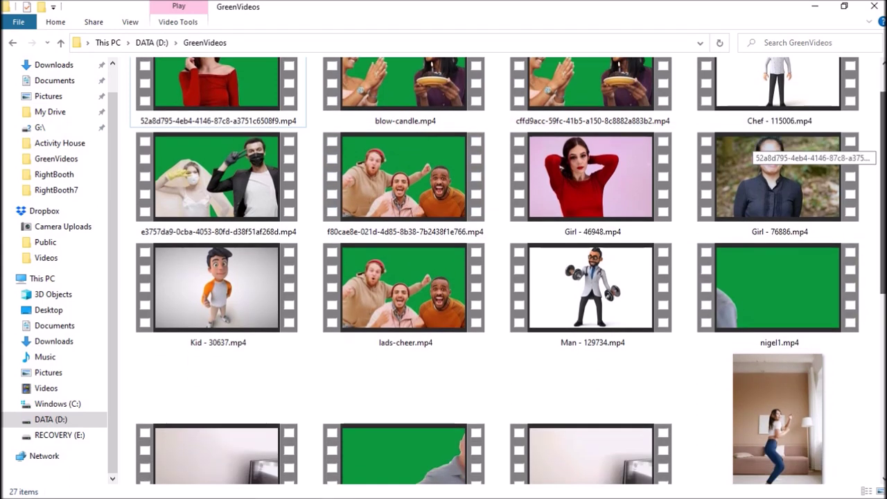
{"action": "scroll", "coordinate": [712, 194], "scroll_direction": "up", "scroll_amount": 1}
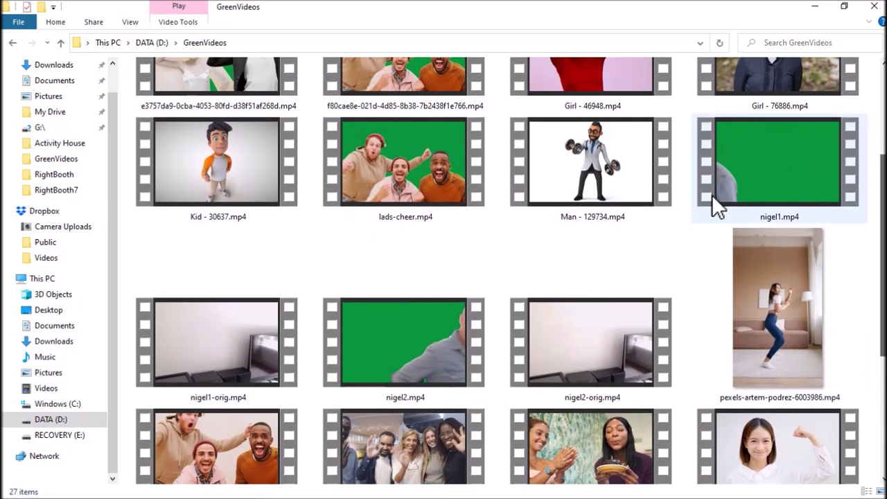
{"action": "left_click", "coordinate": [767, 160]}
{"action": "left_click", "coordinate": [422, 338]}
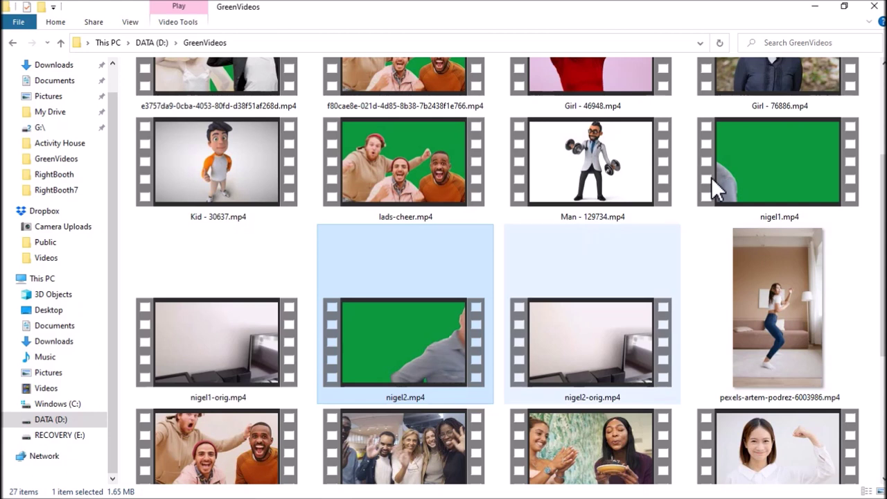
{"action": "left_click", "coordinate": [759, 166]}
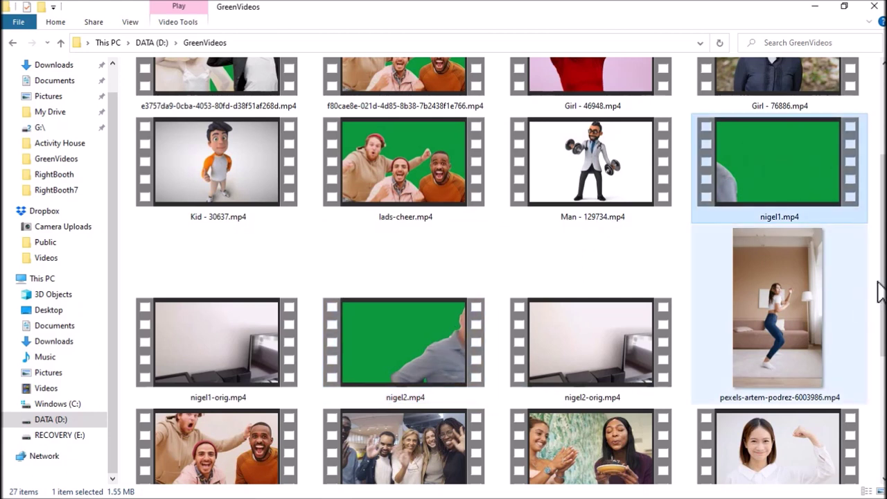
{"action": "scroll", "coordinate": [875, 239], "scroll_direction": "up", "scroll_amount": 3}
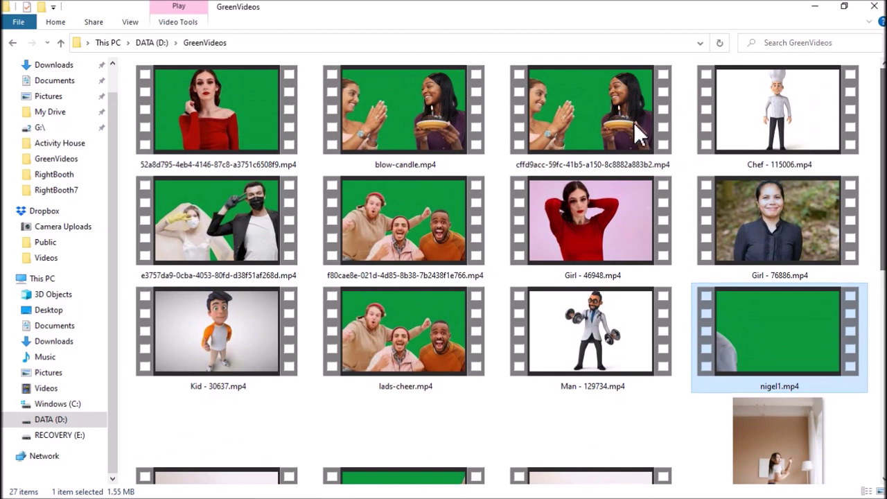
{"action": "left_click", "coordinate": [600, 116]}
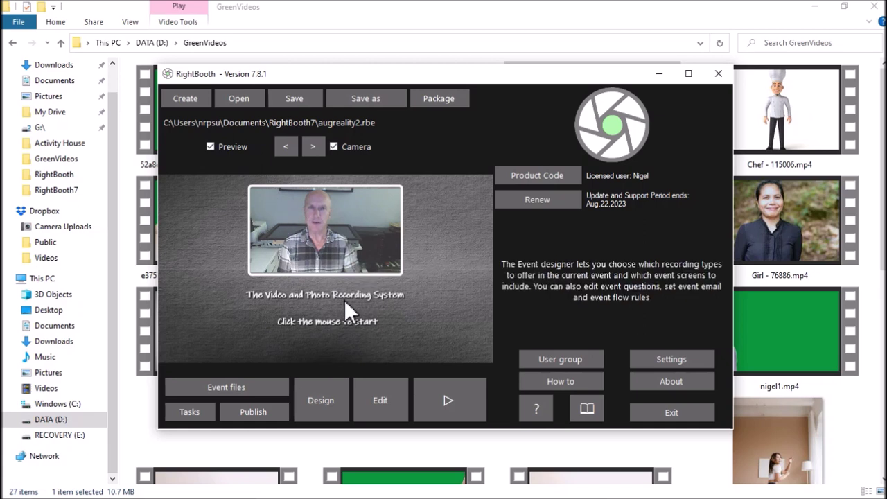
Open the augreality2 event in RightBooth's Screen Editor
{"action": "left_click", "coordinate": [382, 400]}
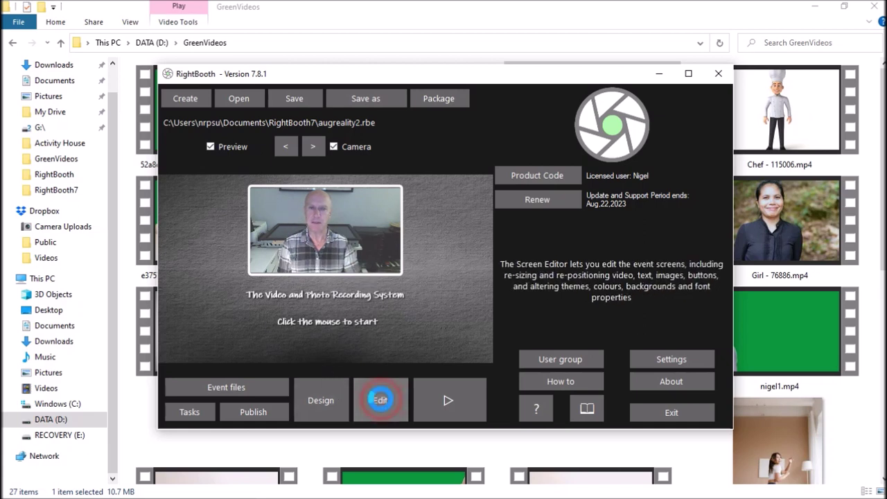